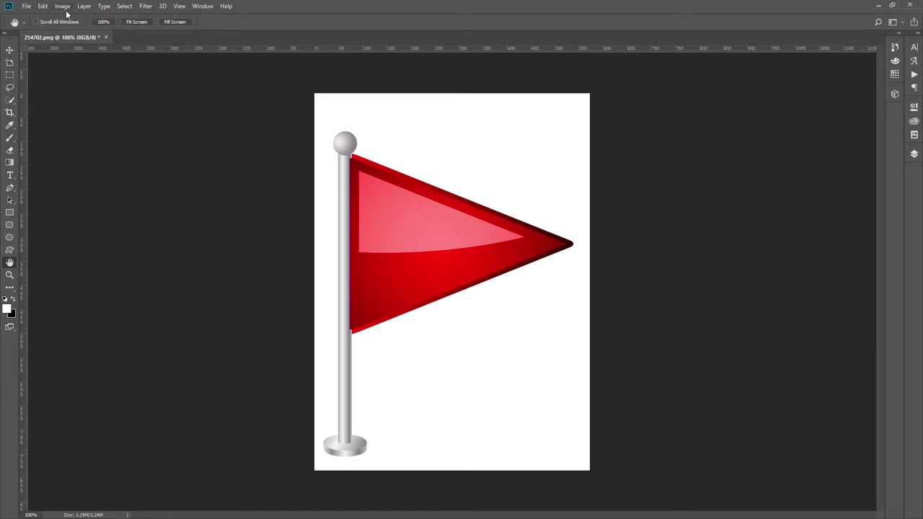
# Start the Indexed Color conversion and place its dialog beside the flag
pyautogui.click(64, 8)
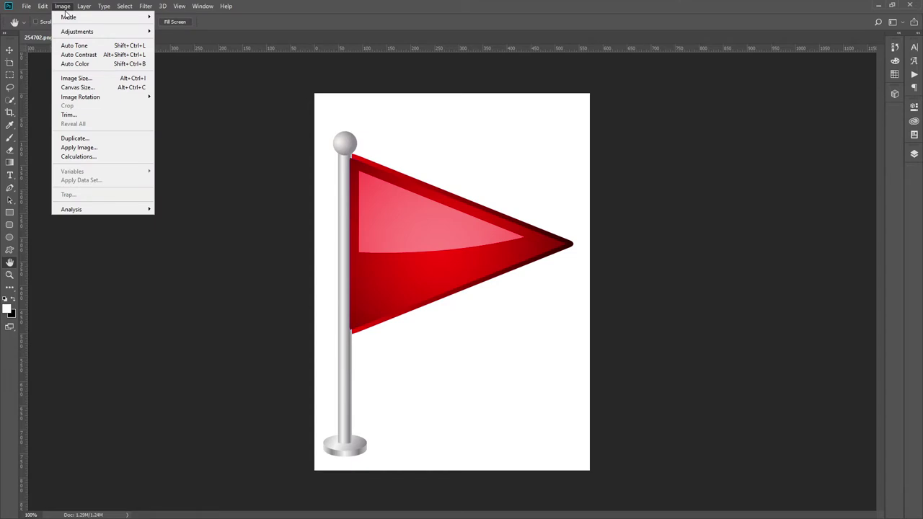
pyautogui.moveTo(79, 17)
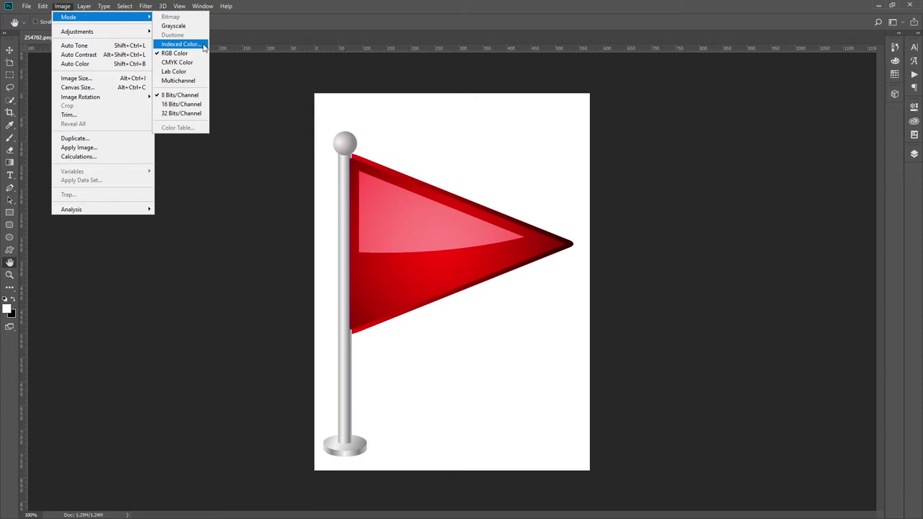
pyautogui.click(180, 44)
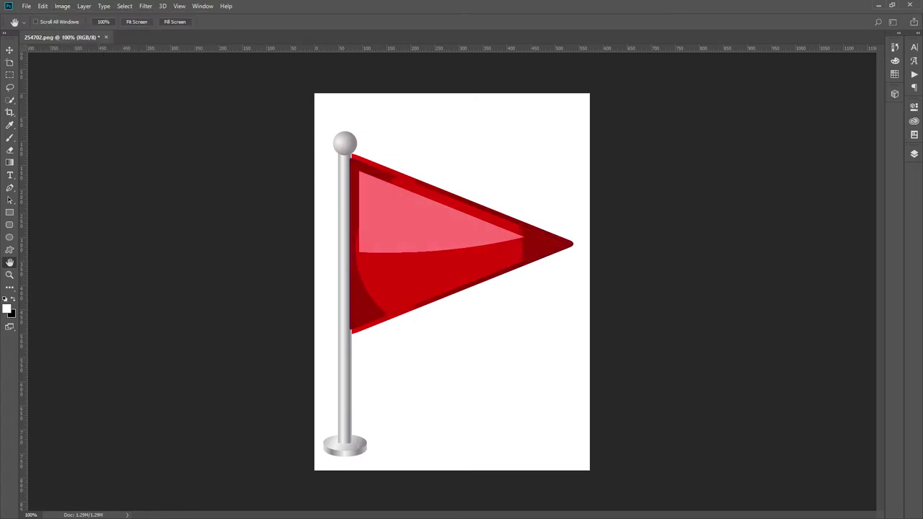
pyautogui.moveTo(88, 268); pyautogui.dragTo(205, 115)
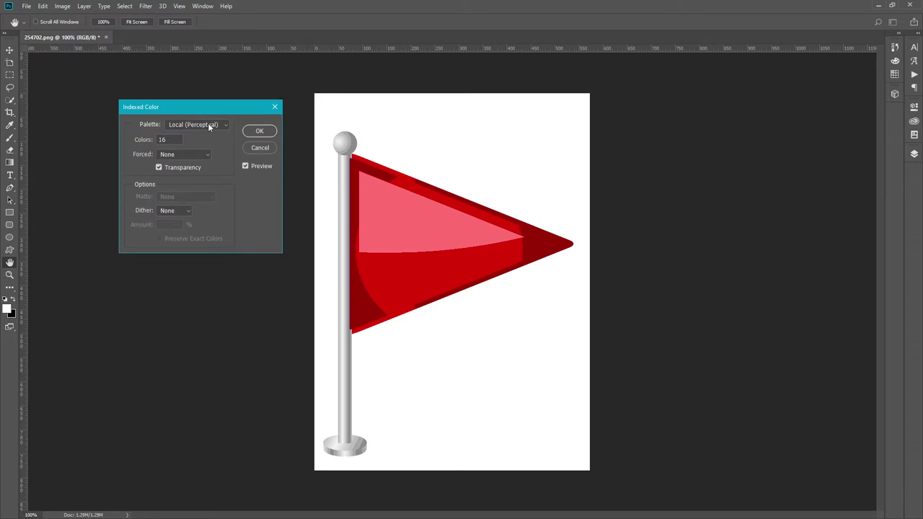
# Keep the Local (Perceptual) palette and try 8 colours, comparing against the original flag
pyautogui.click(209, 124)
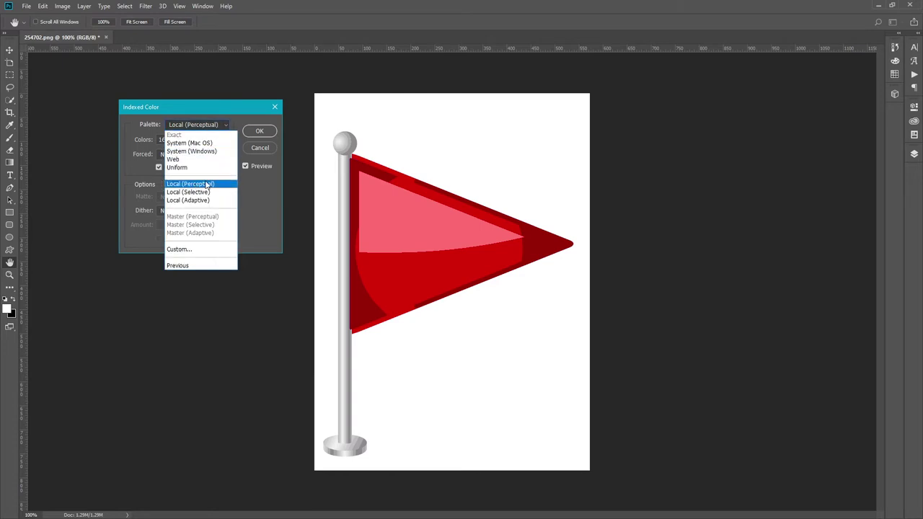
pyautogui.click(255, 185)
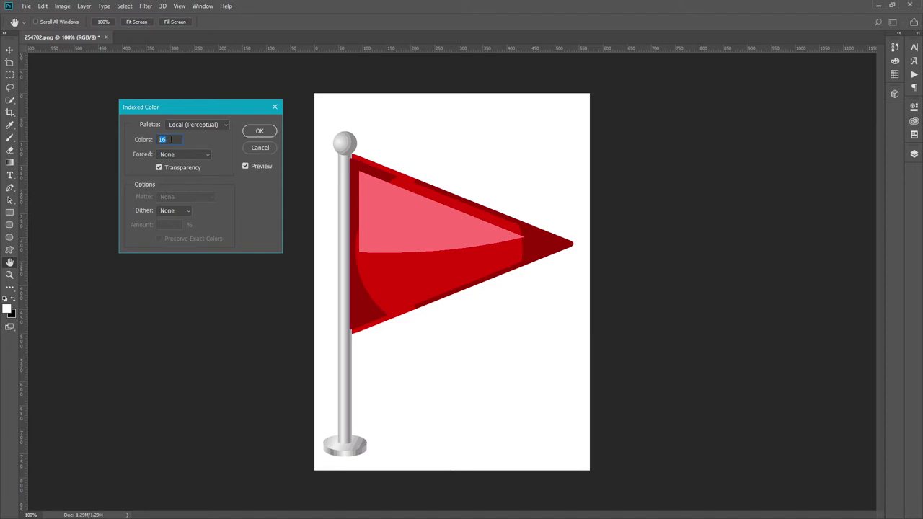
pyautogui.write('8')
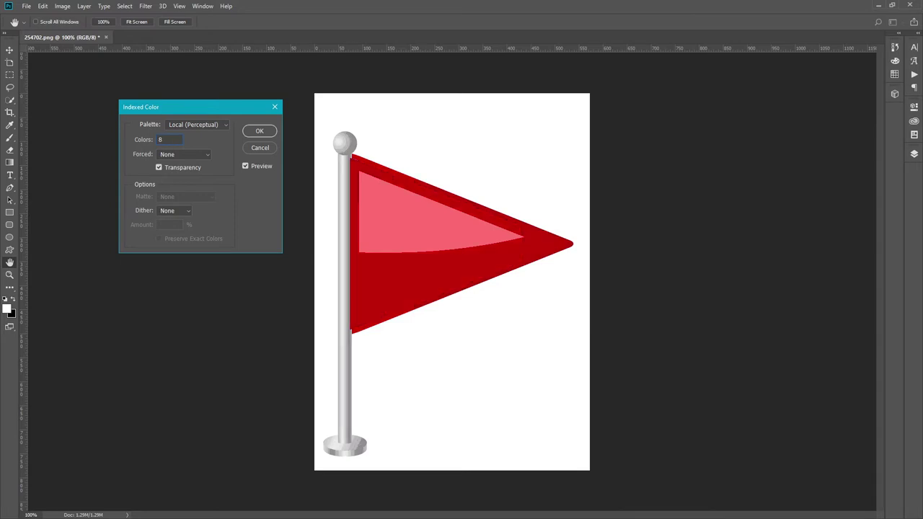
pyautogui.click(245, 166)
pyautogui.click(246, 166)
# Step the colour count through 16 and 24, ending at 64 colours
pyautogui.doubleClick(171, 141)
pyautogui.write('16')
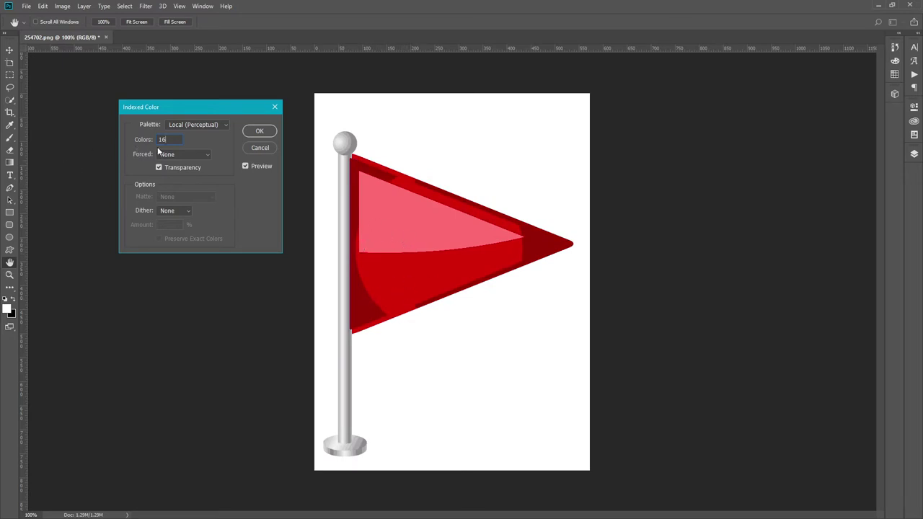
pyautogui.moveTo(167, 140); pyautogui.dragTo(151, 139)
pyautogui.write('24')
pyautogui.doubleClick(245, 166)
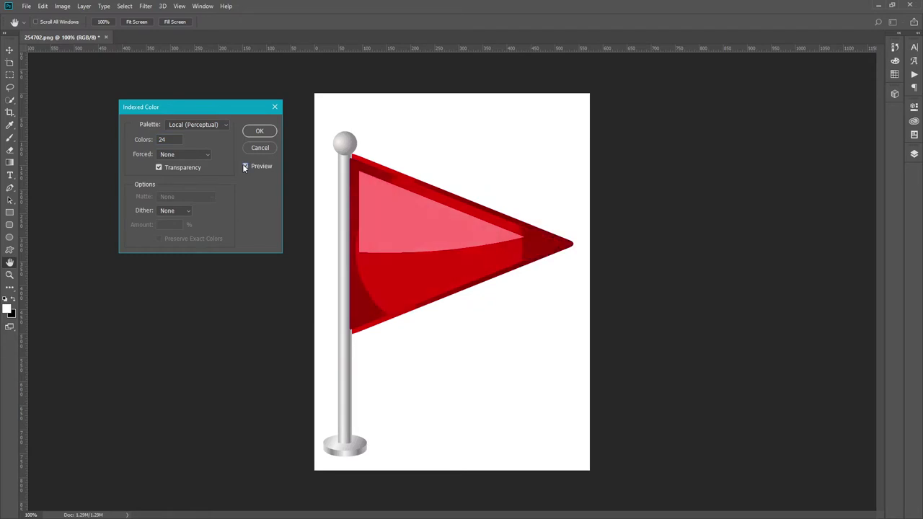
pyautogui.click(151, 140)
pyautogui.write('64')
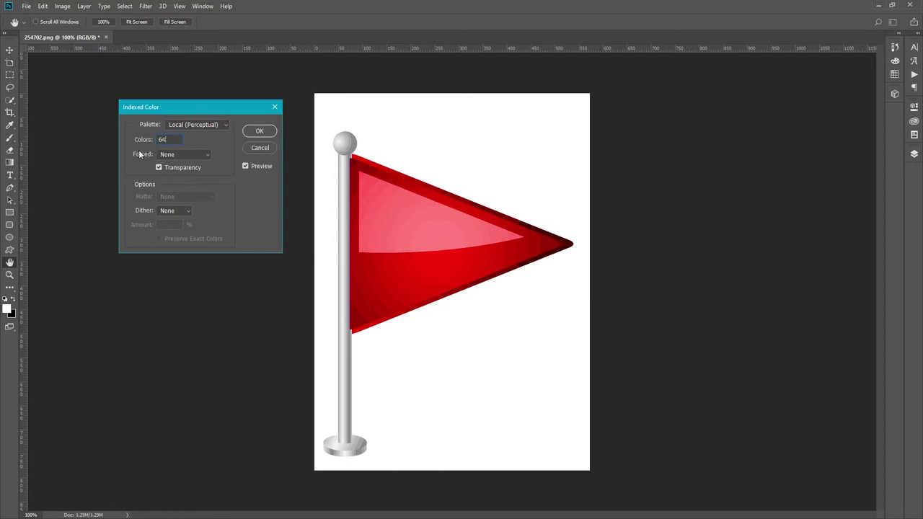
# Try Forced: Primaries with the colour count set to 16
pyautogui.click(170, 154)
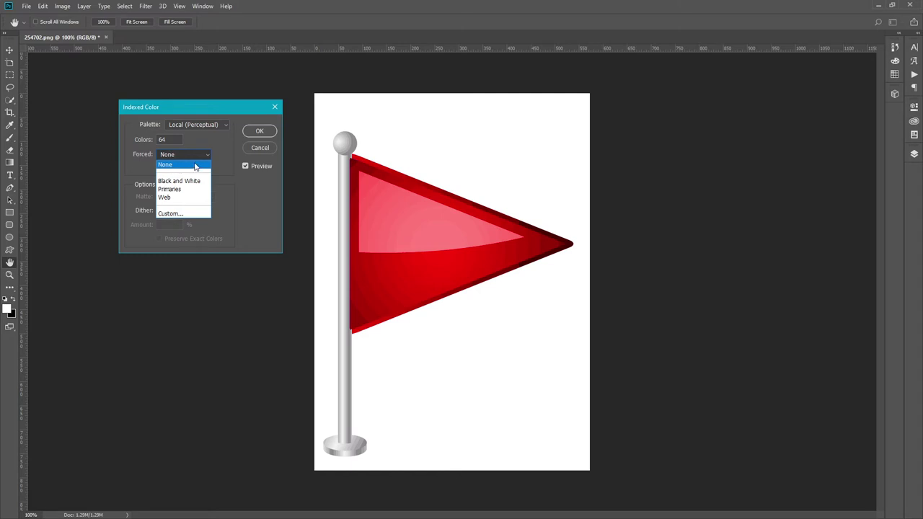
pyautogui.click(145, 160)
pyautogui.click(182, 189)
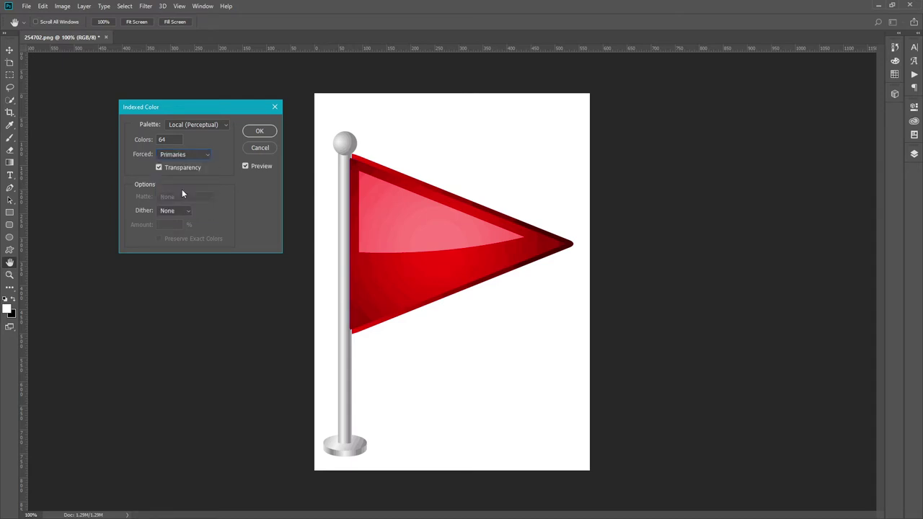
pyautogui.click(178, 157)
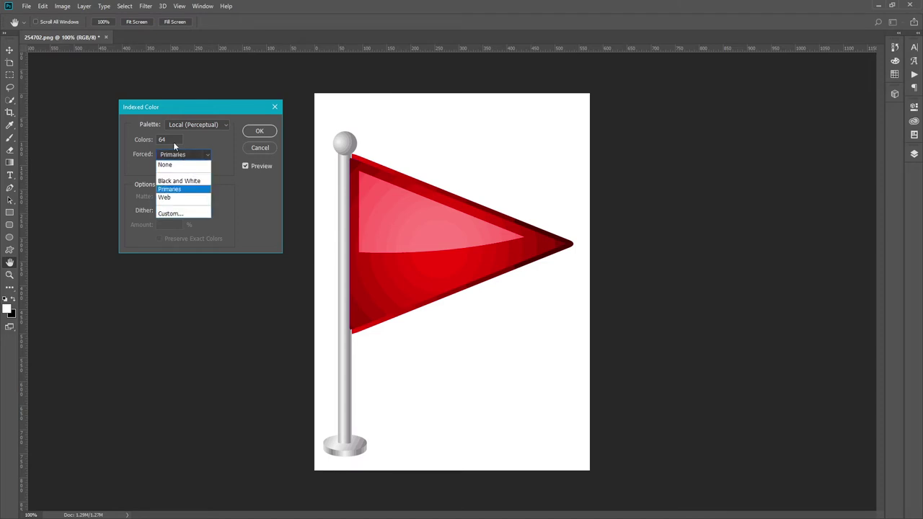
pyautogui.click(179, 158)
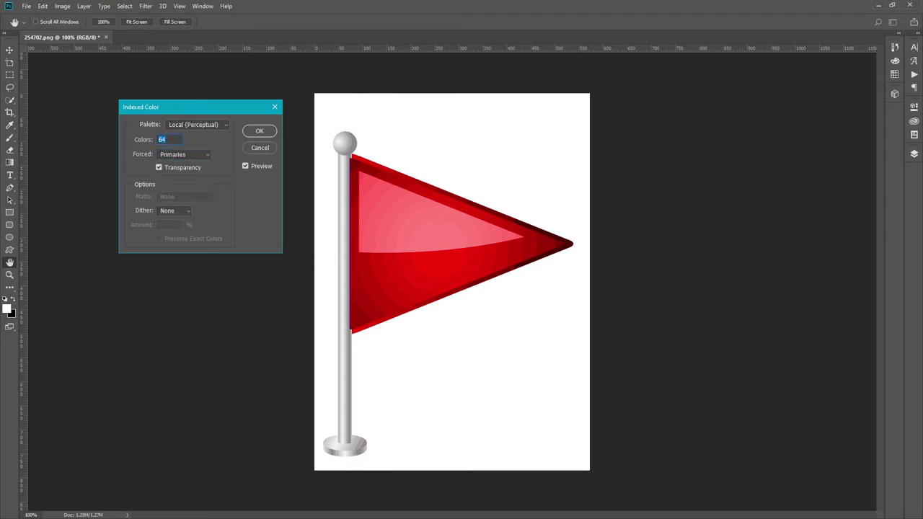
pyautogui.write('16')
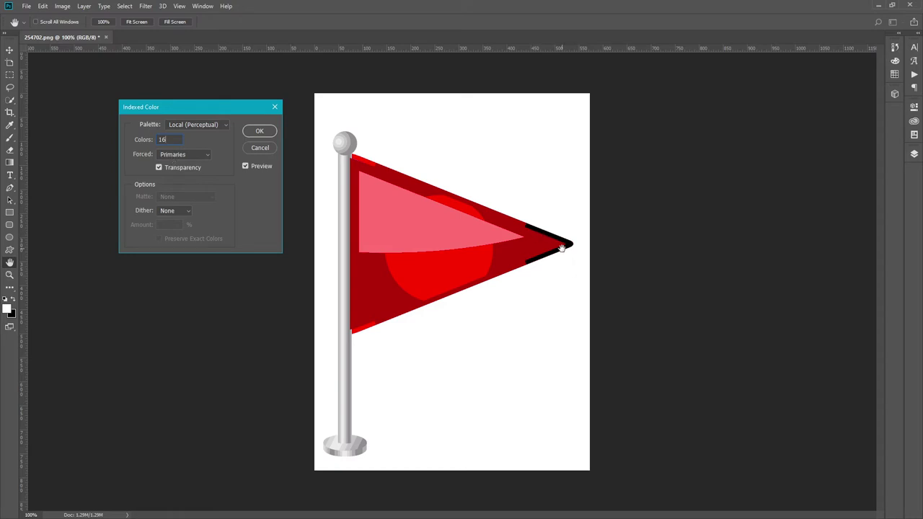
# Try Forced: Web (217 colours), then set Forced back to None
pyautogui.click(183, 155)
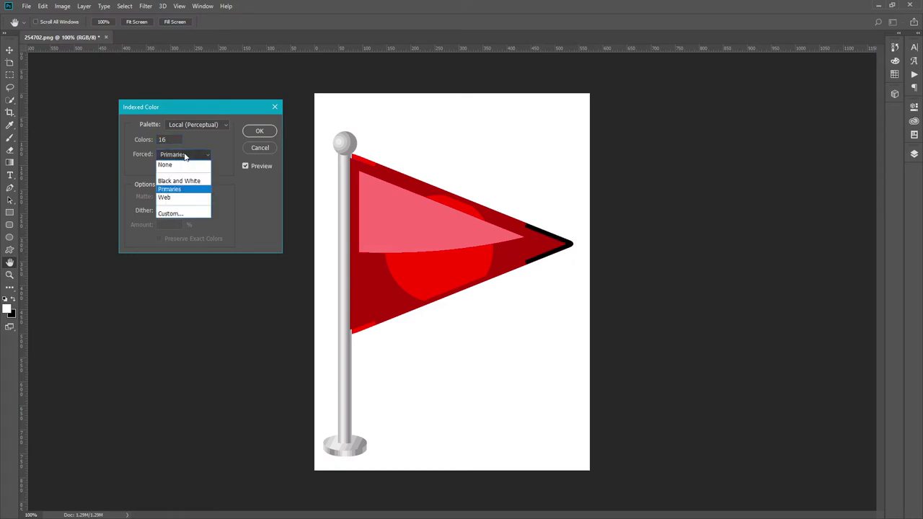
pyautogui.click(177, 198)
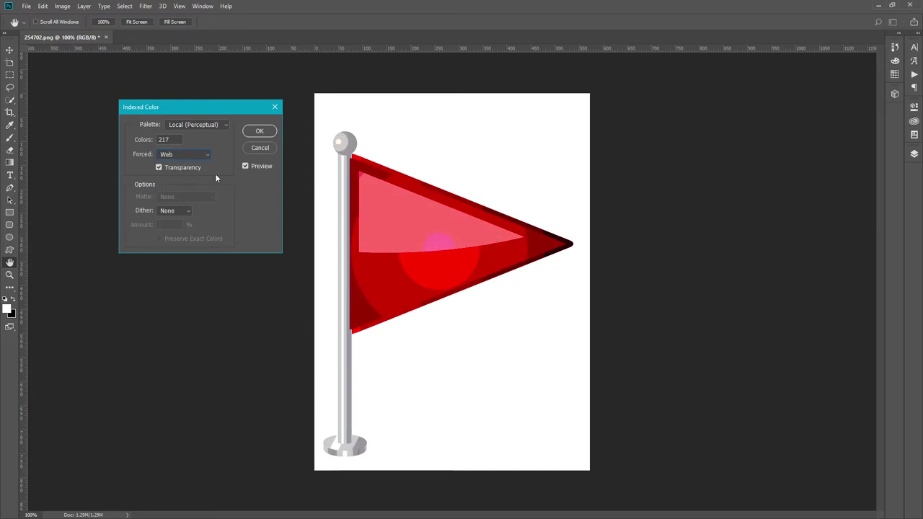
pyautogui.click(203, 154)
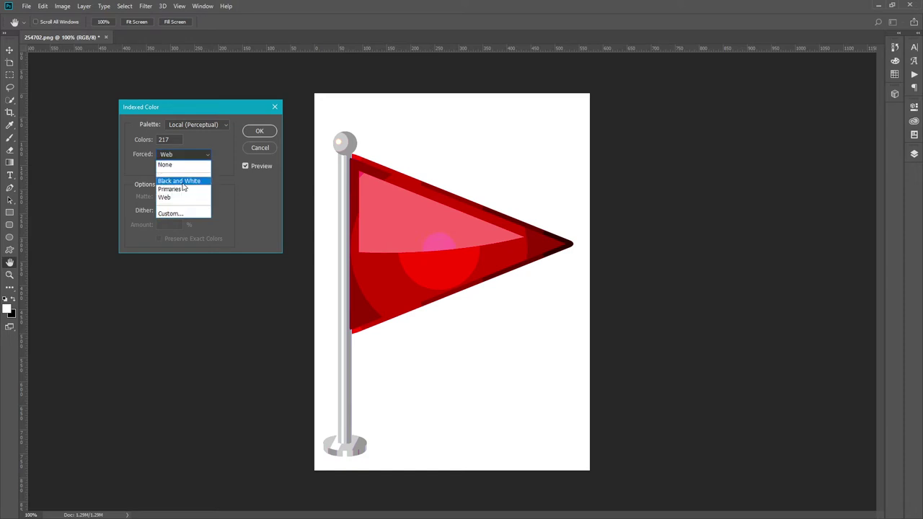
pyautogui.click(170, 165)
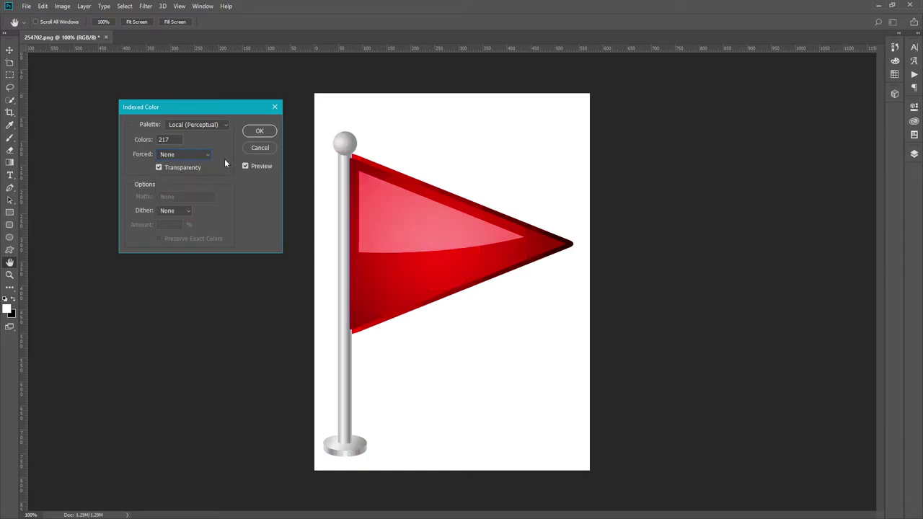
# Turn off Transparency, set 16 colours with Preview on, and choose Diffusion dithering at 80%
pyautogui.click(158, 168)
pyautogui.click(188, 213)
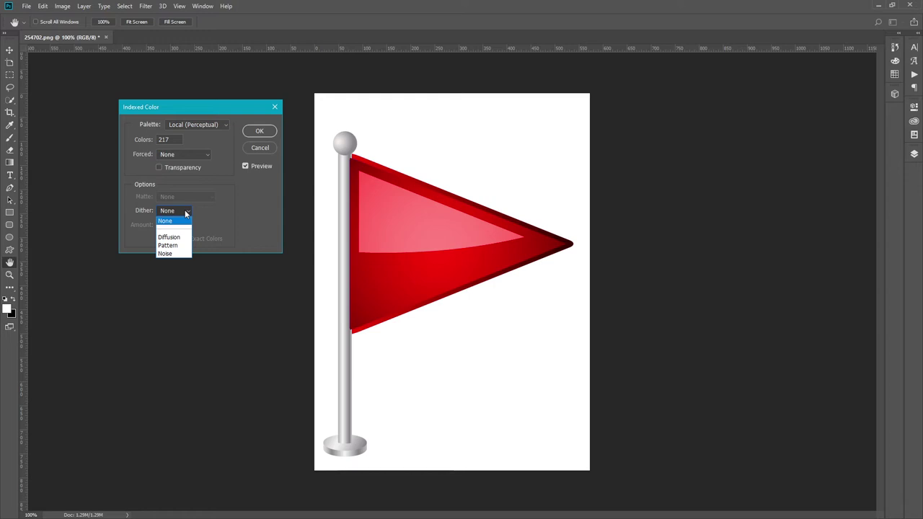
pyautogui.click(186, 211)
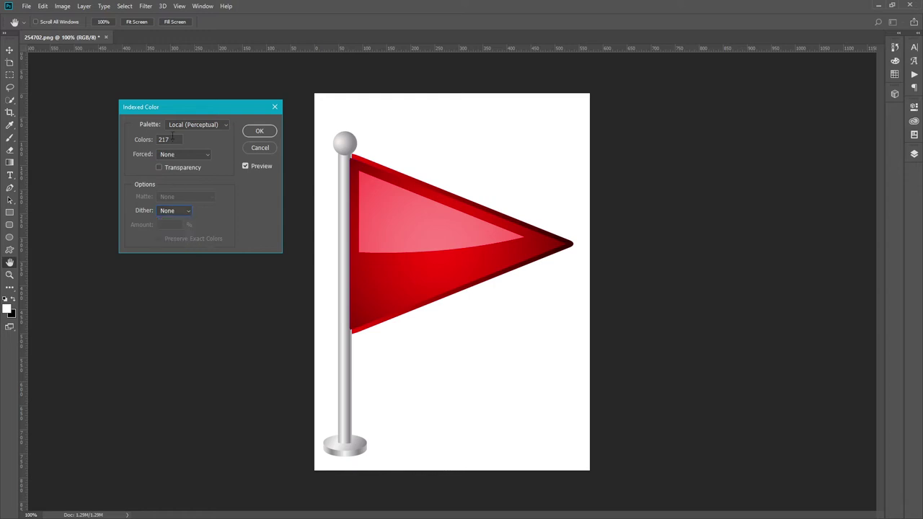
pyautogui.click(149, 140)
pyautogui.write('16')
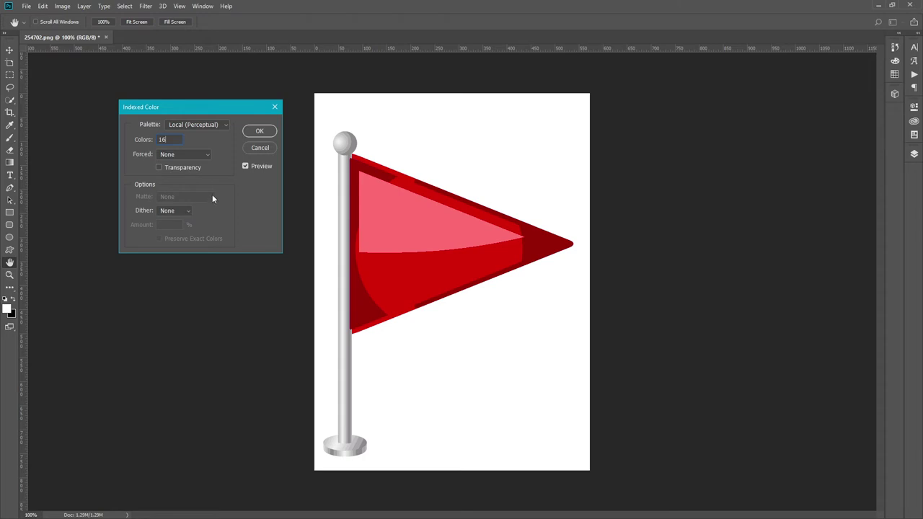
pyautogui.click(245, 166)
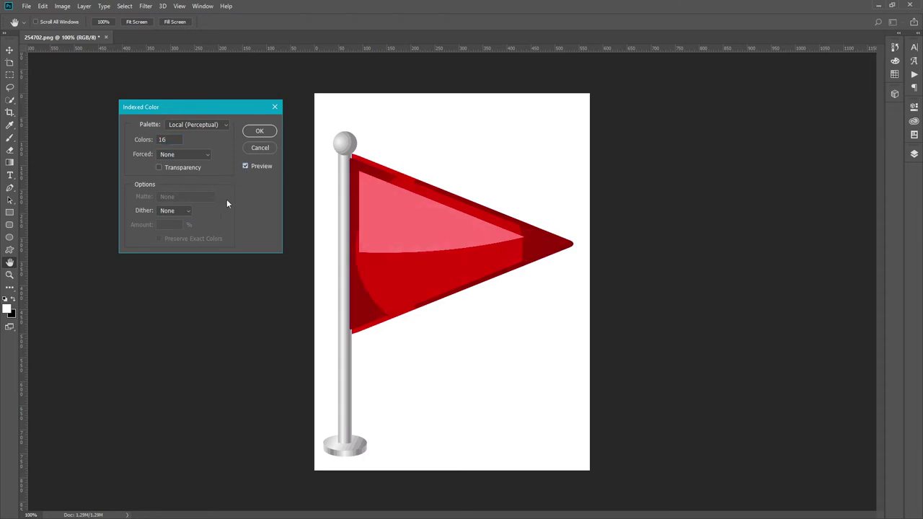
pyautogui.click(186, 214)
pyautogui.click(176, 238)
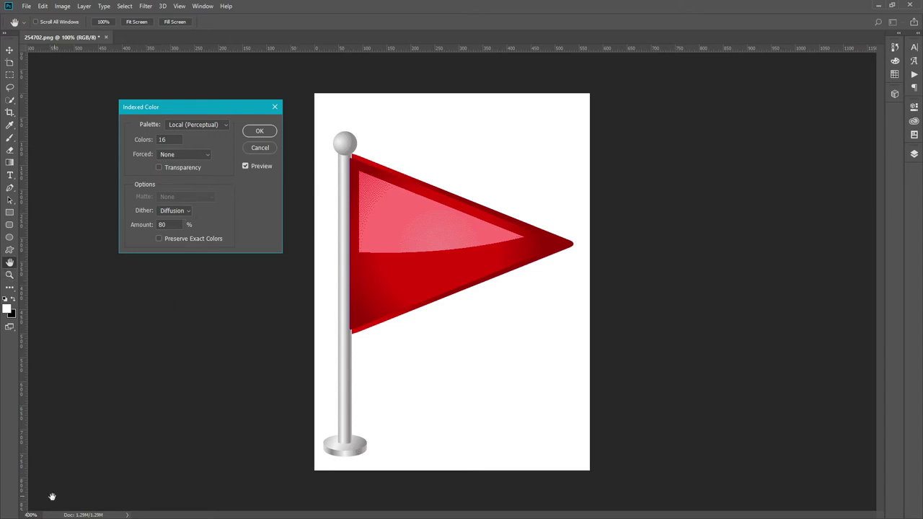
# Zoom to 400% and pan around the flag's highlight, pole and lower edge to inspect dithered pixels
pyautogui.hotkey('ctrl', '+')
pyautogui.hotkey('ctrl', '+')
pyautogui.hotkey('ctrl', '+')
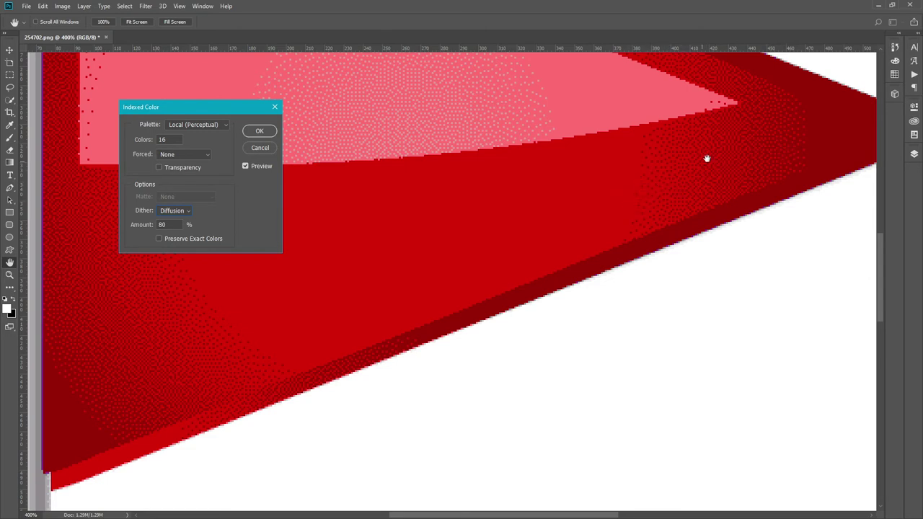
pyautogui.moveTo(719, 159)
pyautogui.mouseDown()
pyautogui.moveTo(711, 171)
pyautogui.moveTo(875, 336)
pyautogui.mouseUp()
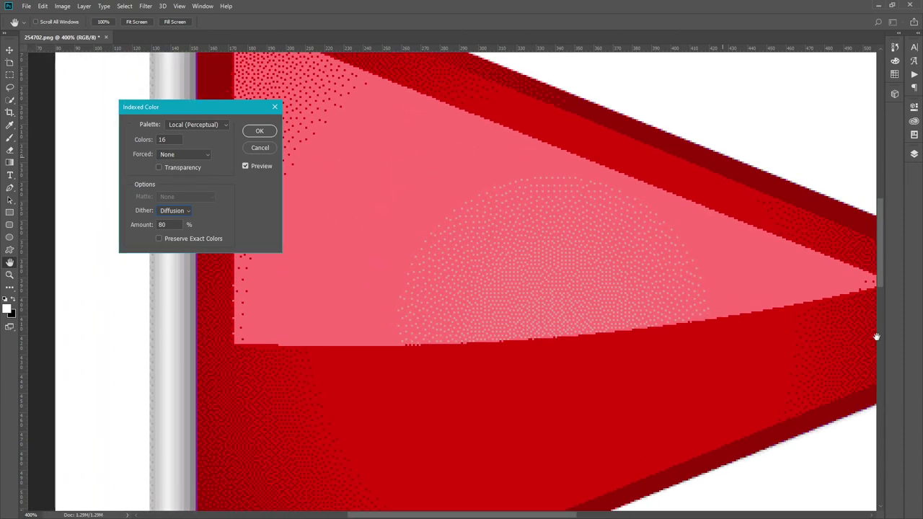
pyautogui.moveTo(477, 133)
pyautogui.mouseDown()
pyautogui.moveTo(540, 161)
pyautogui.moveTo(594, 217)
pyautogui.mouseUp()
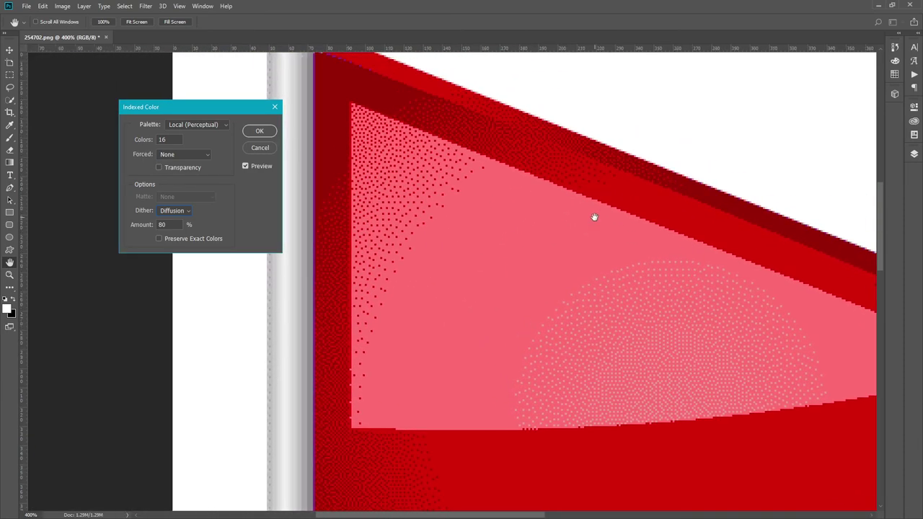
pyautogui.moveTo(409, 178); pyautogui.dragTo(478, 278)
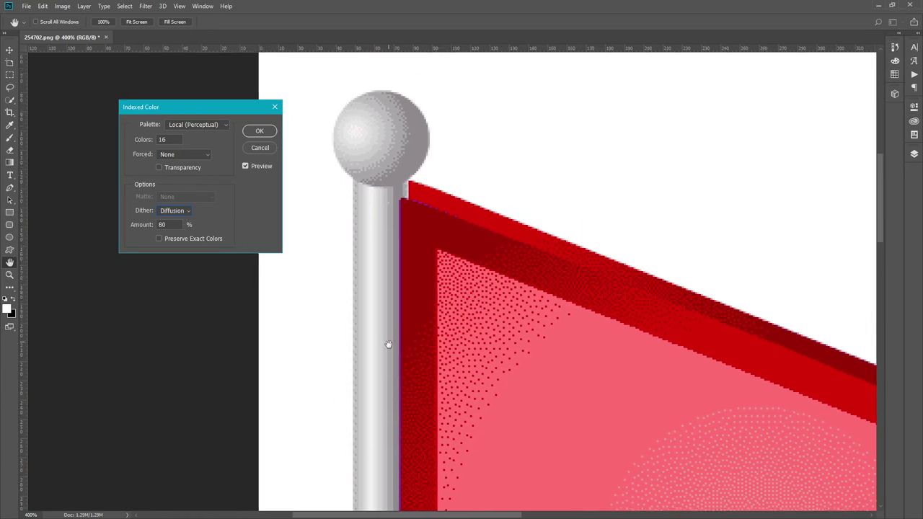
pyautogui.moveTo(447, 416); pyautogui.dragTo(481, 228)
pyautogui.moveTo(497, 368); pyautogui.dragTo(464, 221)
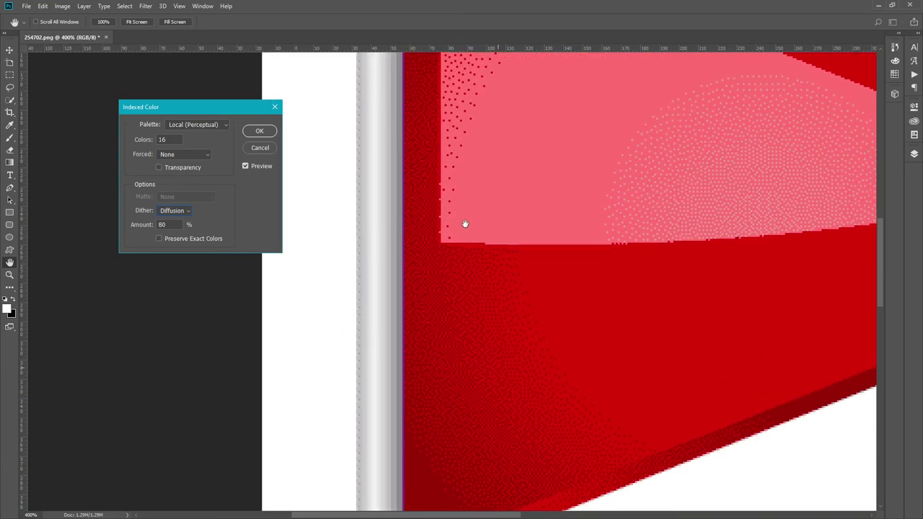
pyautogui.moveTo(505, 484); pyautogui.dragTo(492, 344)
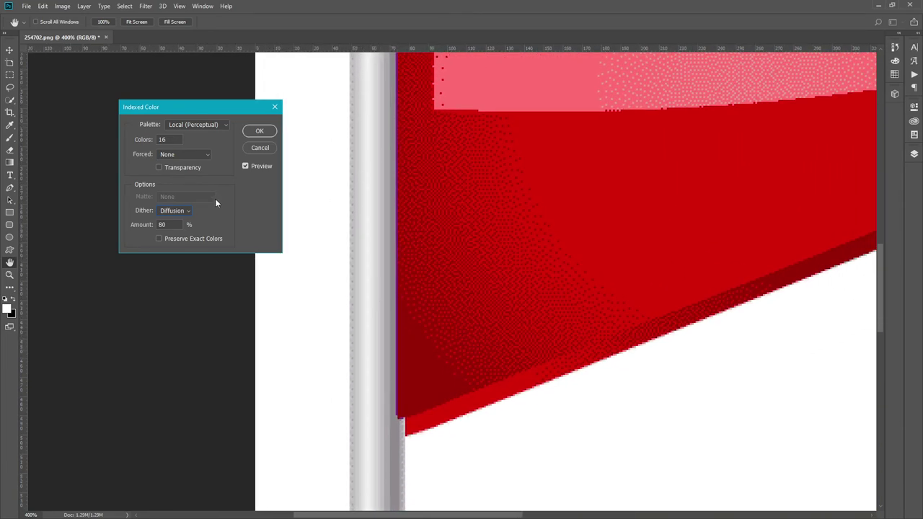
# Lower the palette colour count to 8, then try 12, checking the highlight and flagpole
pyautogui.click(177, 210)
pyautogui.click(209, 154)
pyautogui.moveTo(172, 140); pyautogui.dragTo(152, 137)
pyautogui.write('8')
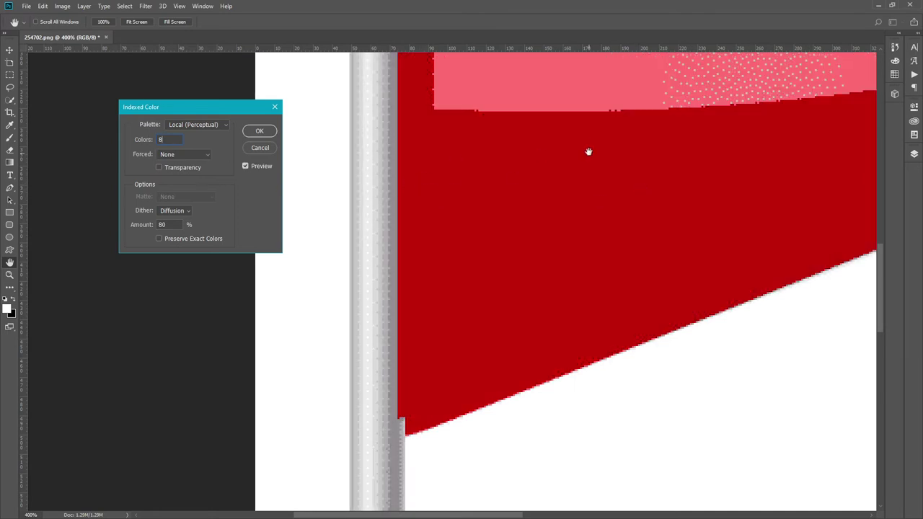
pyautogui.moveTo(589, 151); pyautogui.dragTo(615, 369)
pyautogui.moveTo(581, 237); pyautogui.dragTo(589, 334)
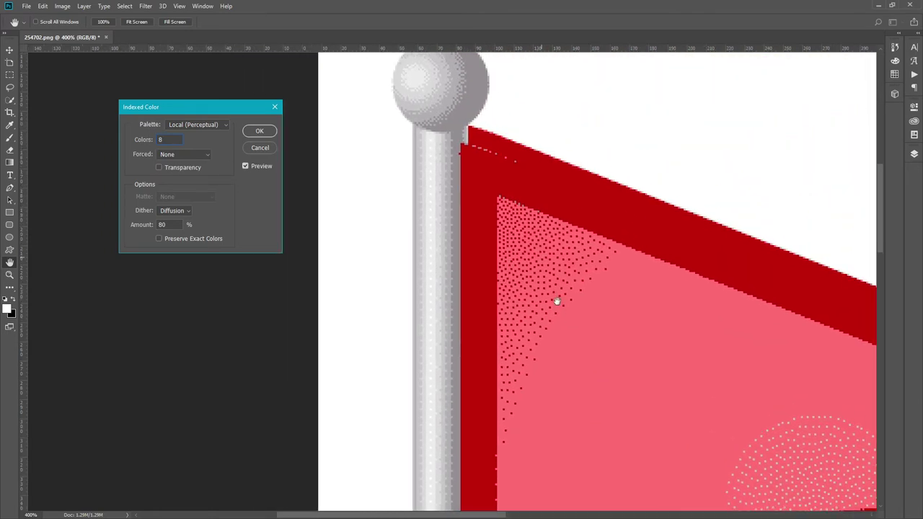
pyautogui.write('1')
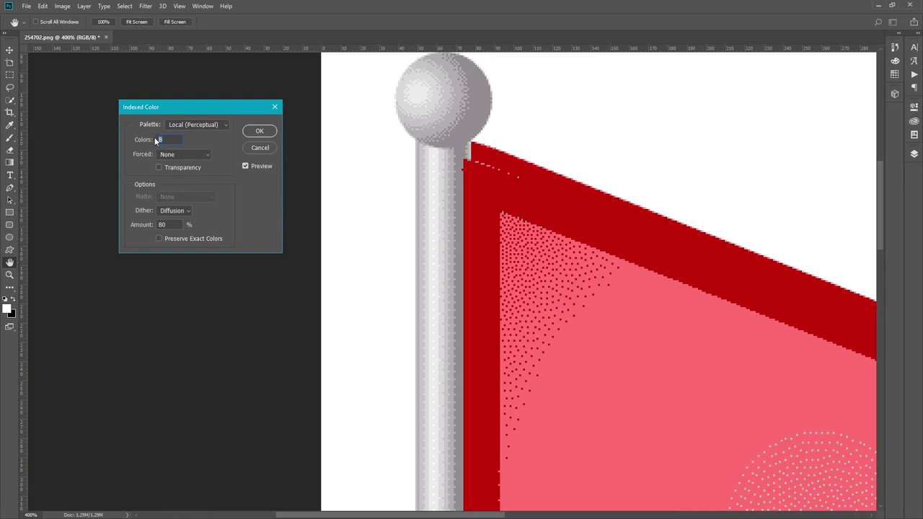
pyautogui.write('2')
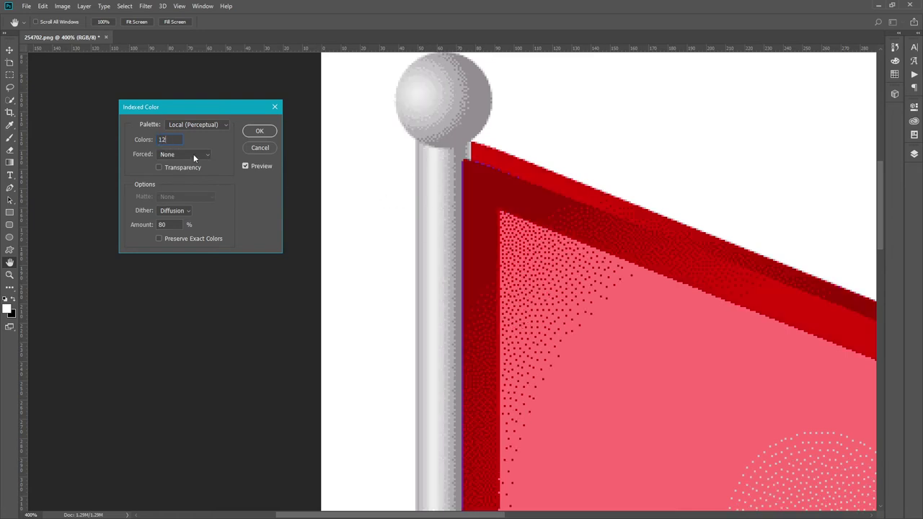
# Set 16 colours and preview Pattern dithering across the flag's lower red area and tip
pyautogui.doubleClick(162, 139)
pyautogui.write('16')
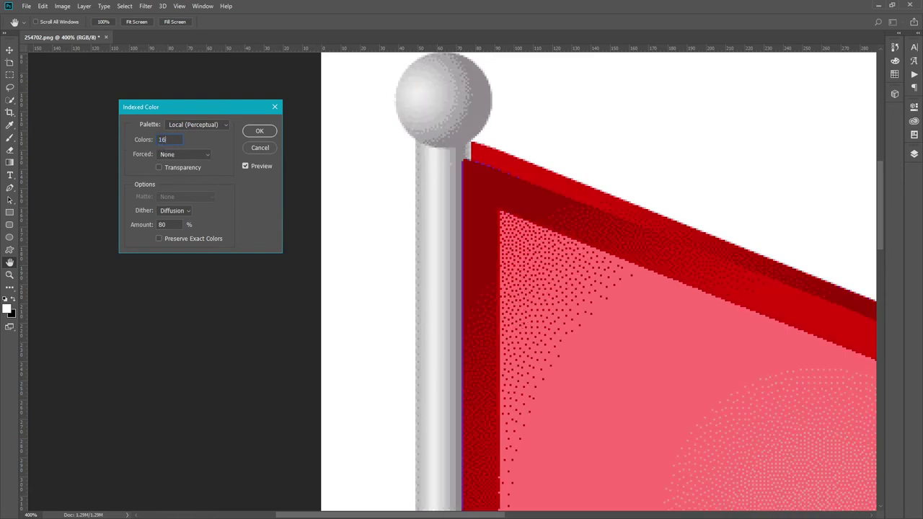
pyautogui.click(183, 212)
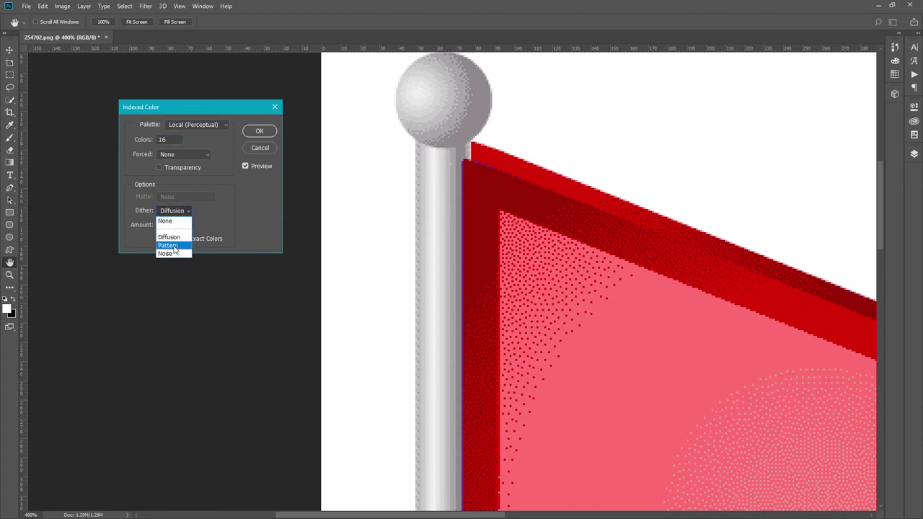
pyautogui.click(169, 245)
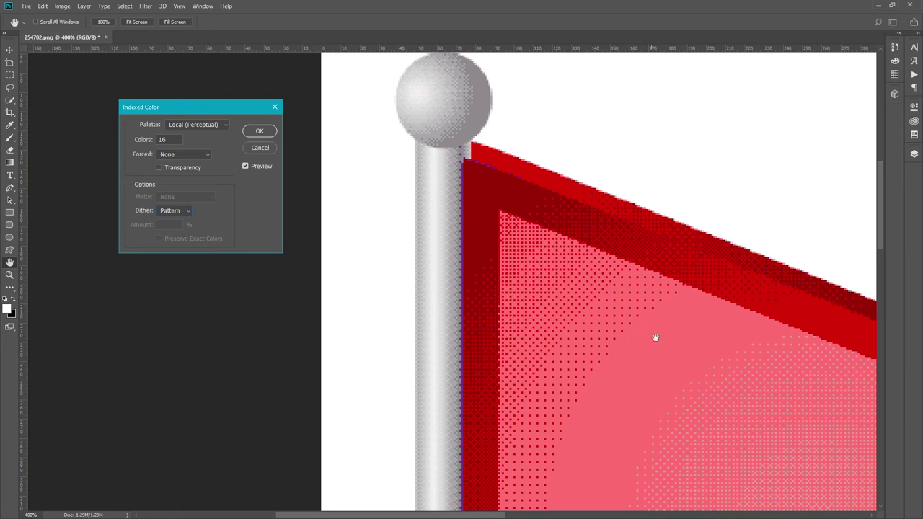
pyautogui.moveTo(632, 354); pyautogui.dragTo(466, 174)
pyautogui.moveTo(660, 206); pyautogui.dragTo(624, 274)
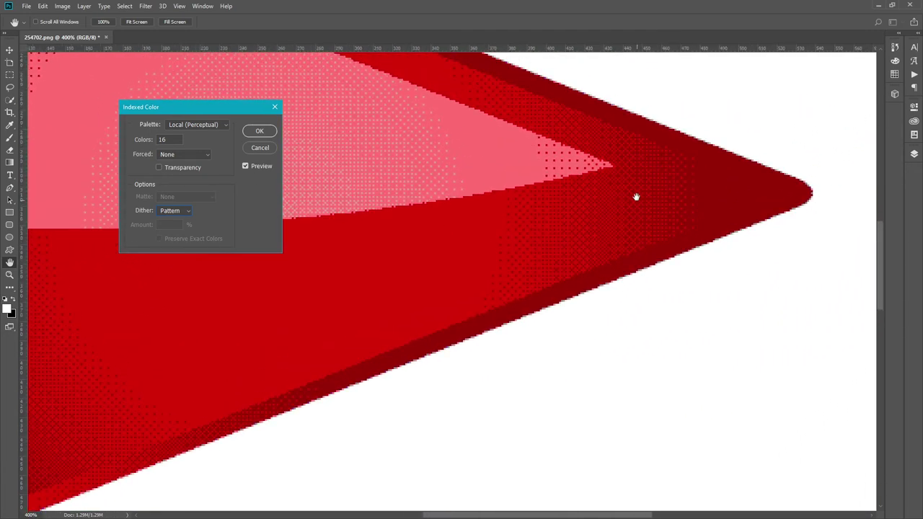
# Switch dithering to Noise and check it across the flag's left side and pink triangle
pyautogui.click(184, 211)
pyautogui.click(173, 252)
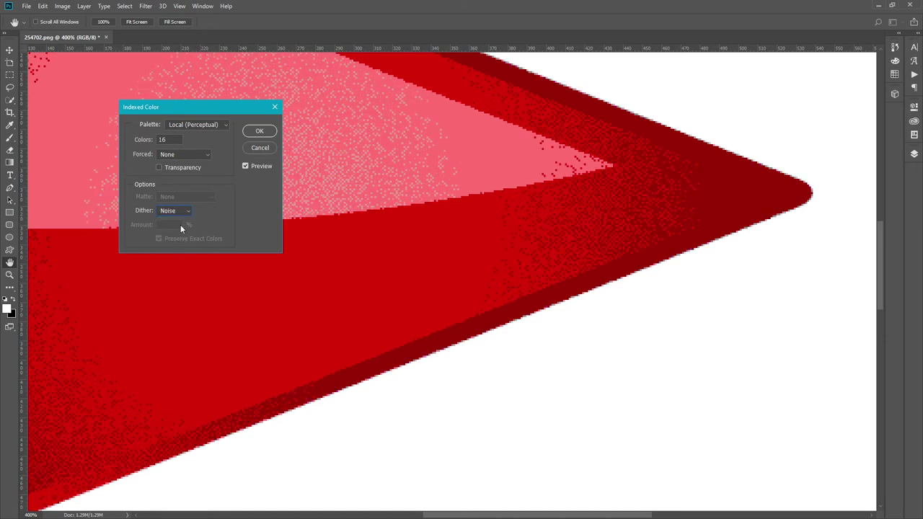
pyautogui.moveTo(223, 293); pyautogui.dragTo(612, 266)
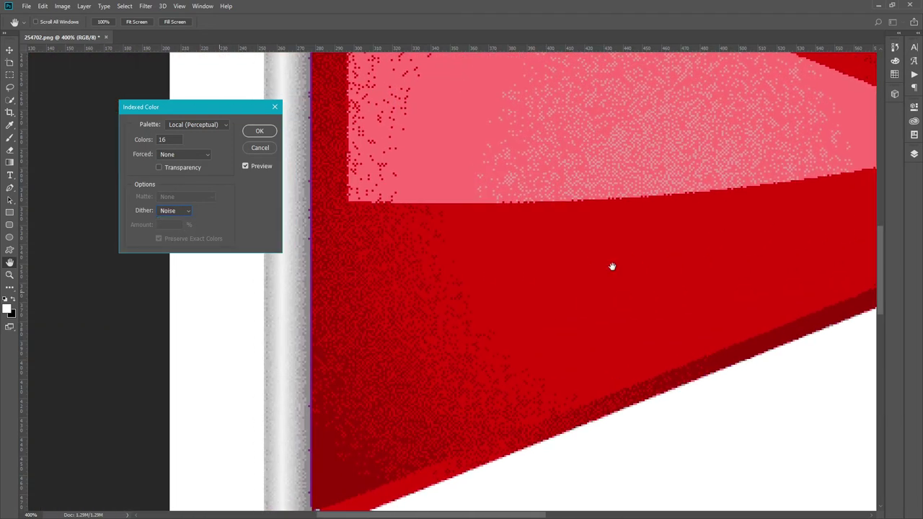
pyautogui.moveTo(528, 166); pyautogui.dragTo(547, 364)
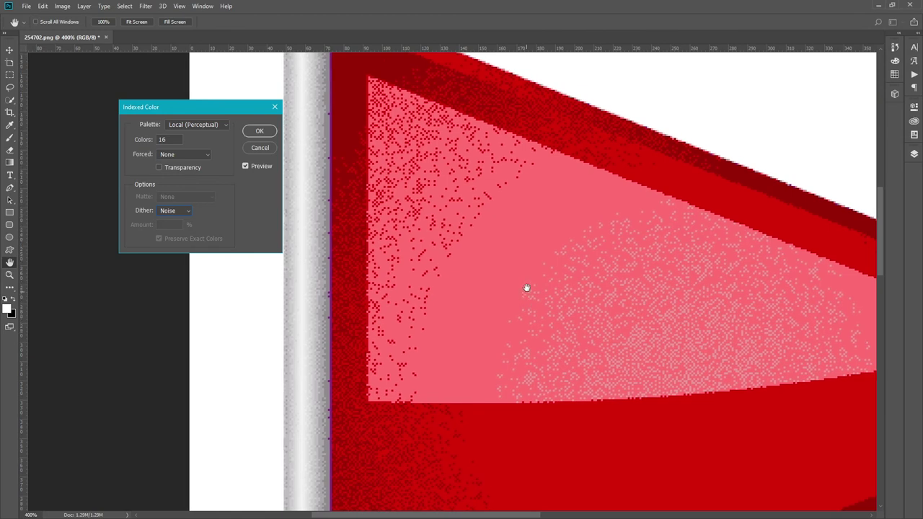
pyautogui.click(179, 213)
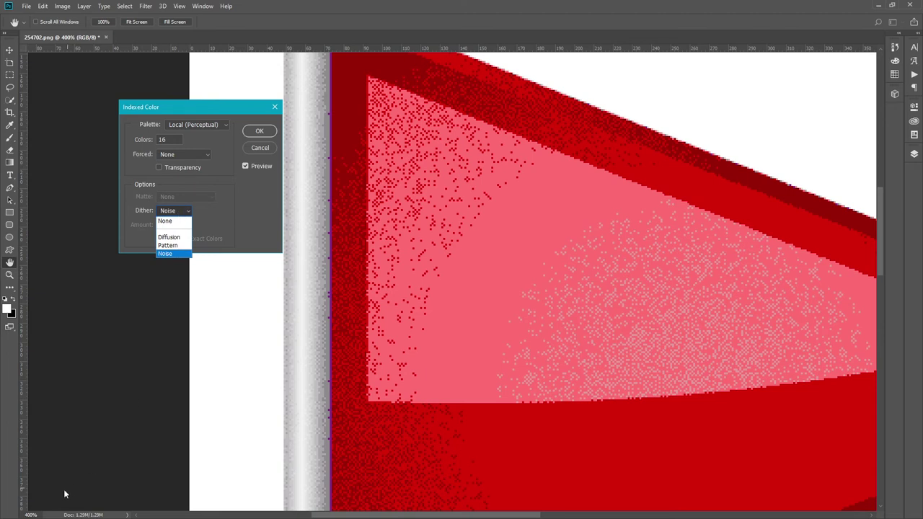
pyautogui.press('Return')
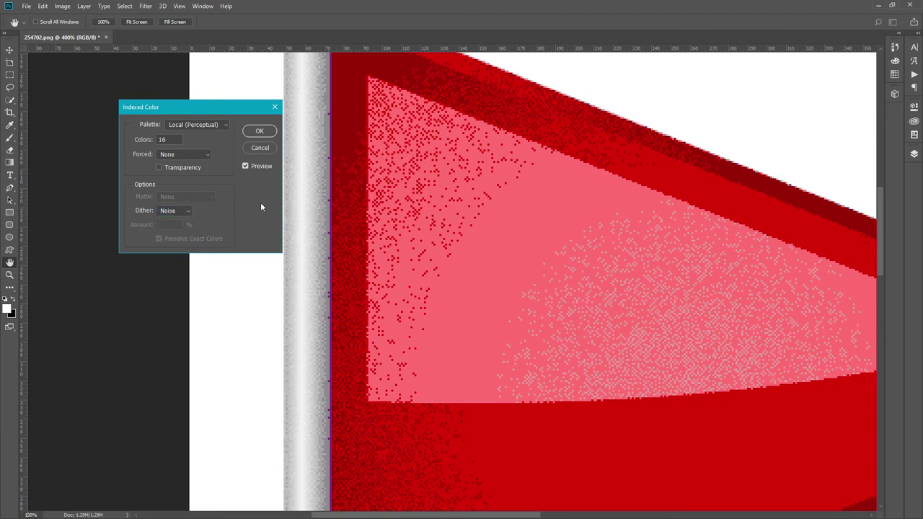
# View the flag at 100% and apply the 16-colour Noise-dithered indexed conversion
pyautogui.hotkey('ctrl', '1')
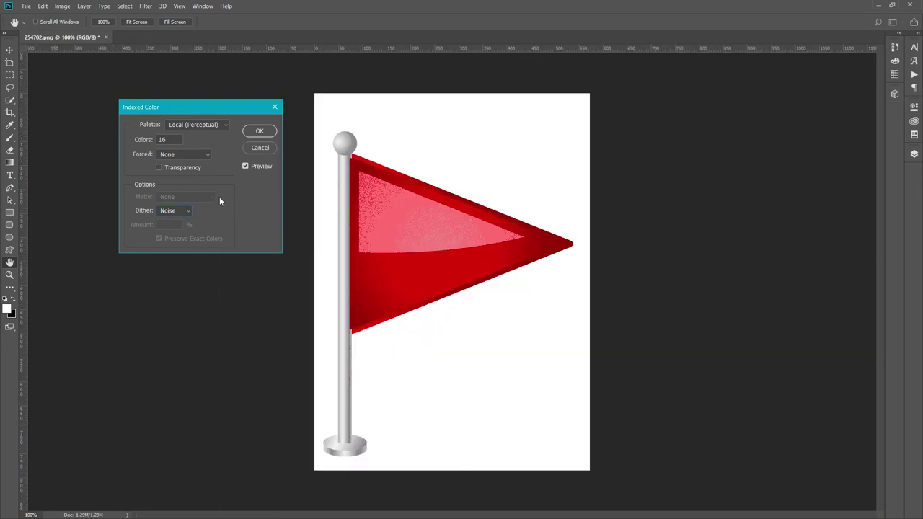
pyautogui.click(260, 132)
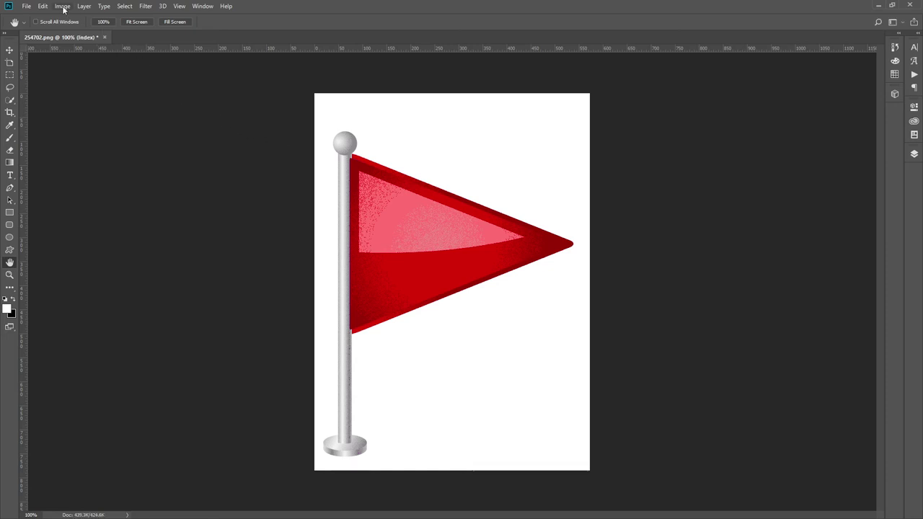
pyautogui.click(63, 7)
pyautogui.moveTo(80, 96)
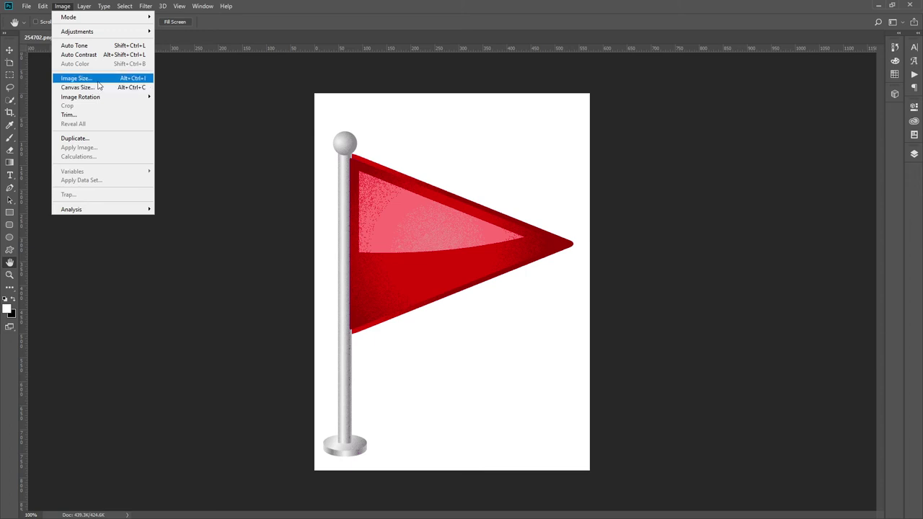
# In Image Size, set Height to 80 px so the 573 × 785 flag becomes 58 × 80
pyautogui.click(99, 78)
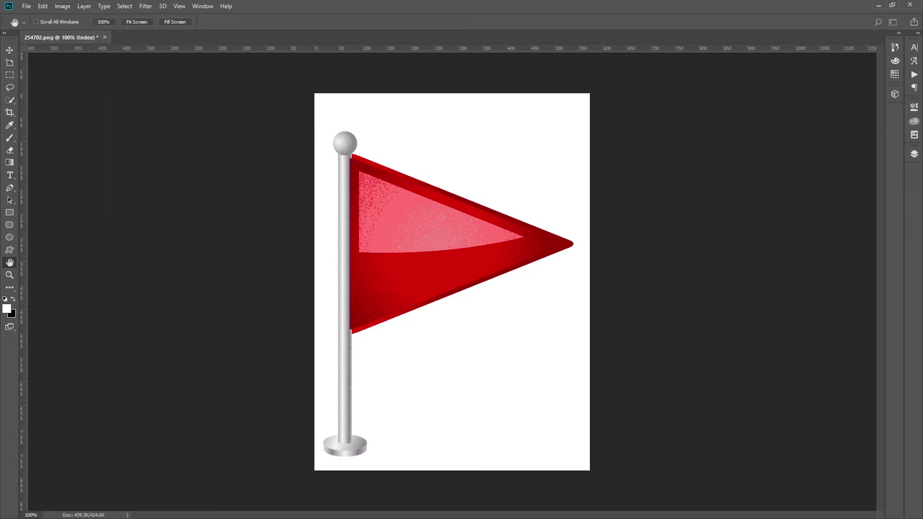
pyautogui.moveTo(222, 248); pyautogui.dragTo(251, 138)
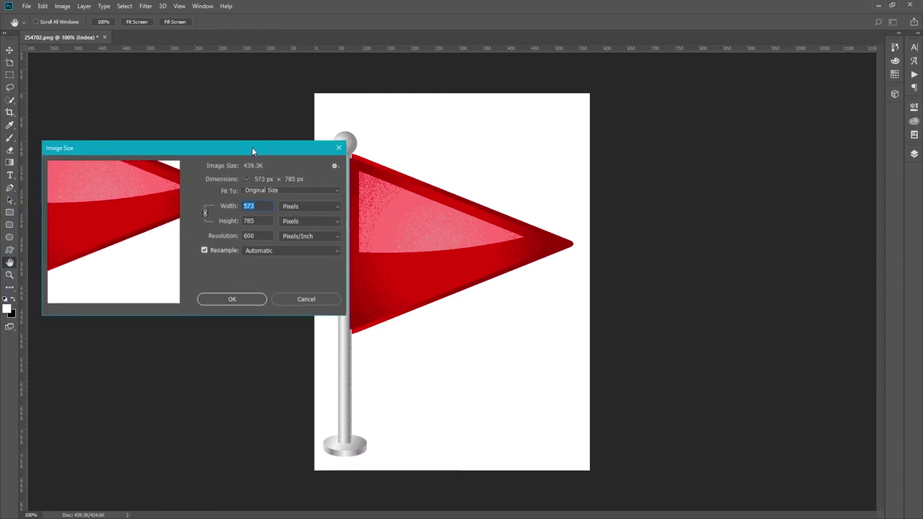
pyautogui.click(249, 212)
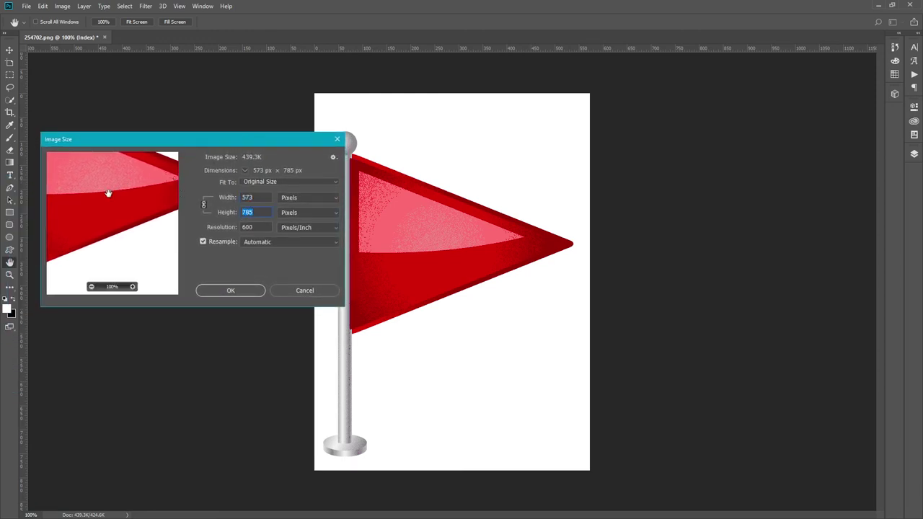
pyautogui.moveTo(107, 192)
pyautogui.mouseDown()
pyautogui.moveTo(147, 213)
pyautogui.moveTo(140, 253)
pyautogui.moveTo(151, 186)
pyautogui.moveTo(75, 195)
pyautogui.moveTo(96, 212)
pyautogui.mouseUp()
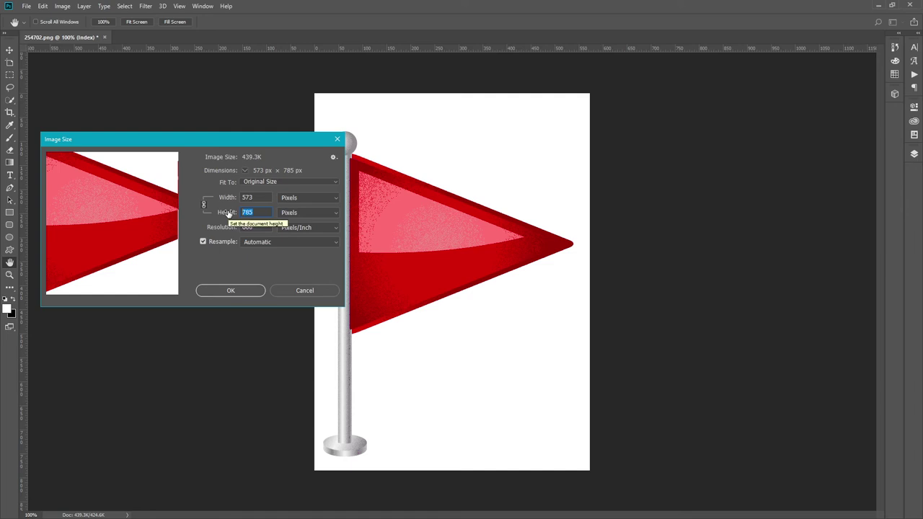
pyautogui.write('120')
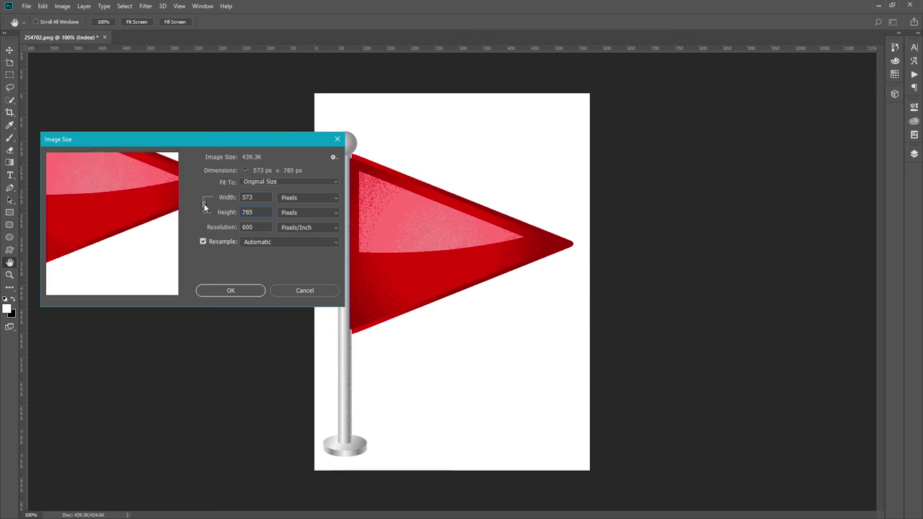
pyautogui.moveTo(134, 206); pyautogui.dragTo(202, 288)
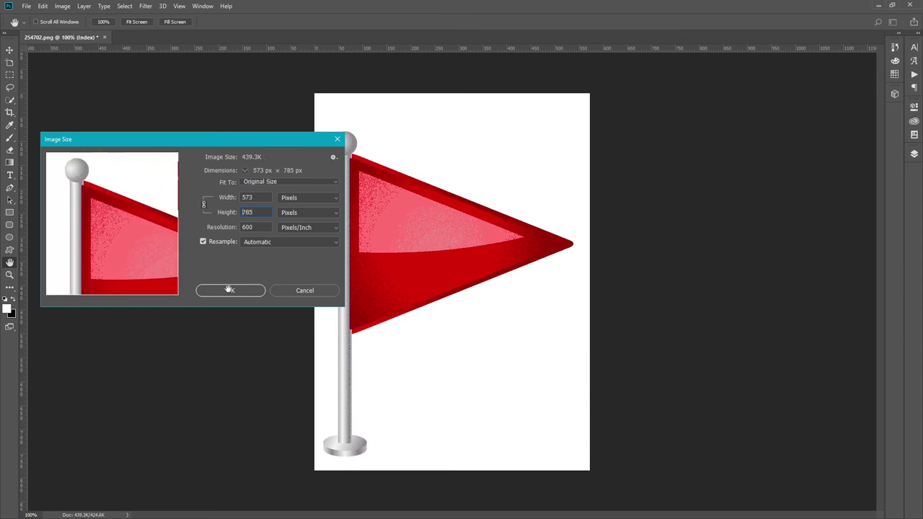
pyautogui.doubleClick(254, 213)
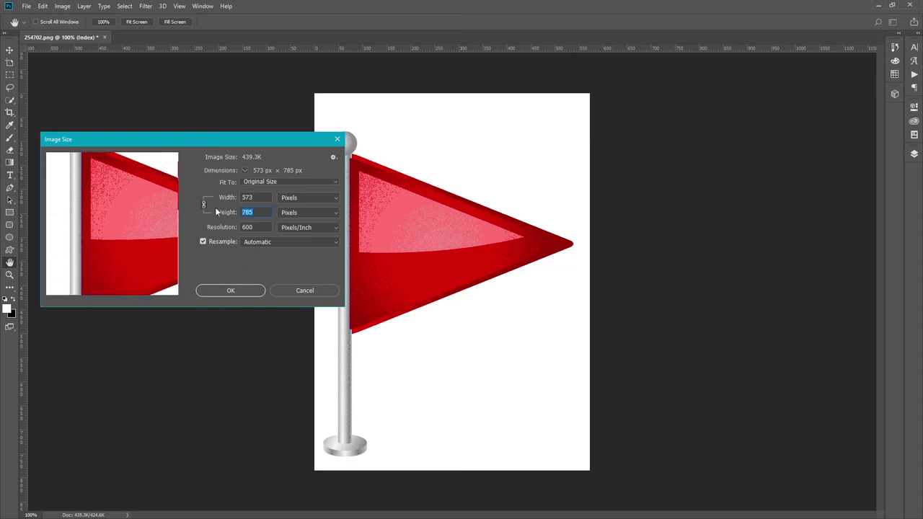
pyautogui.write('120')
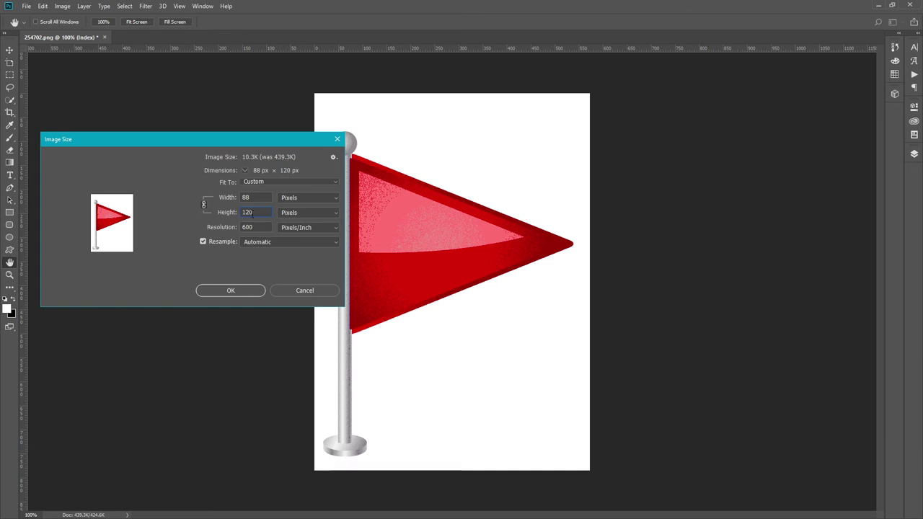
pyautogui.doubleClick(245, 212)
pyautogui.write('80')
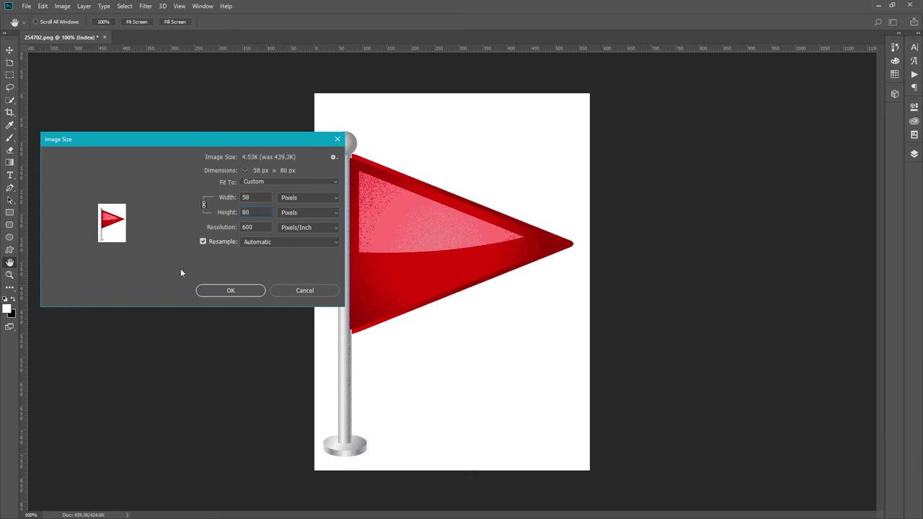
# Apply the 58 × 80 shrink, then enlarge the flag to 464 × 640 pixels (Height 640)
pyautogui.click(228, 291)
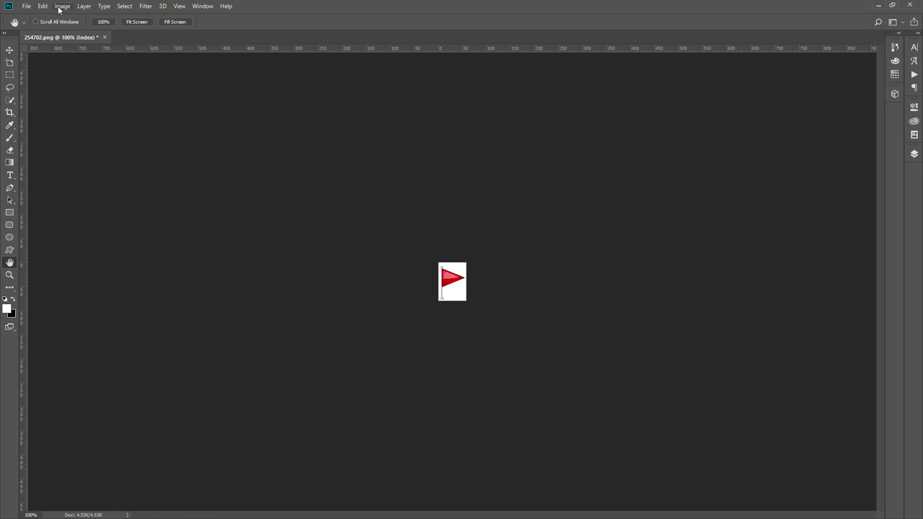
pyautogui.click(61, 7)
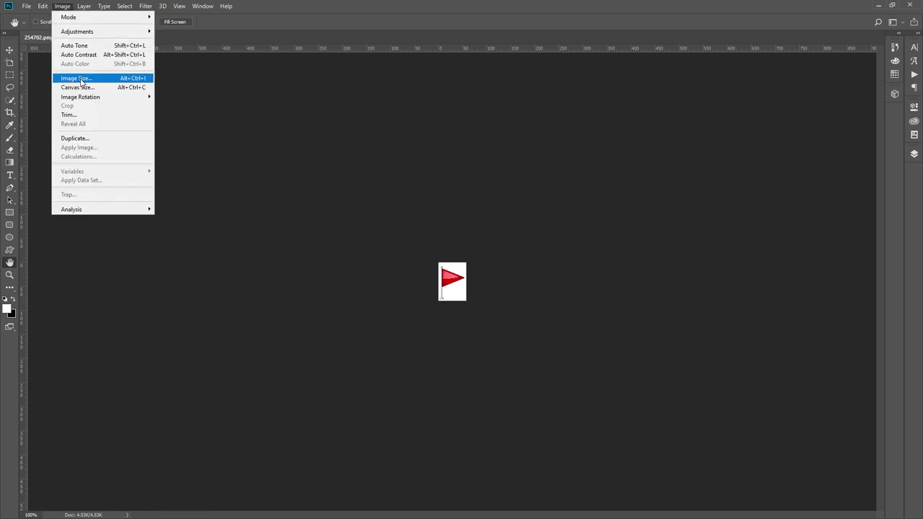
pyautogui.click(82, 80)
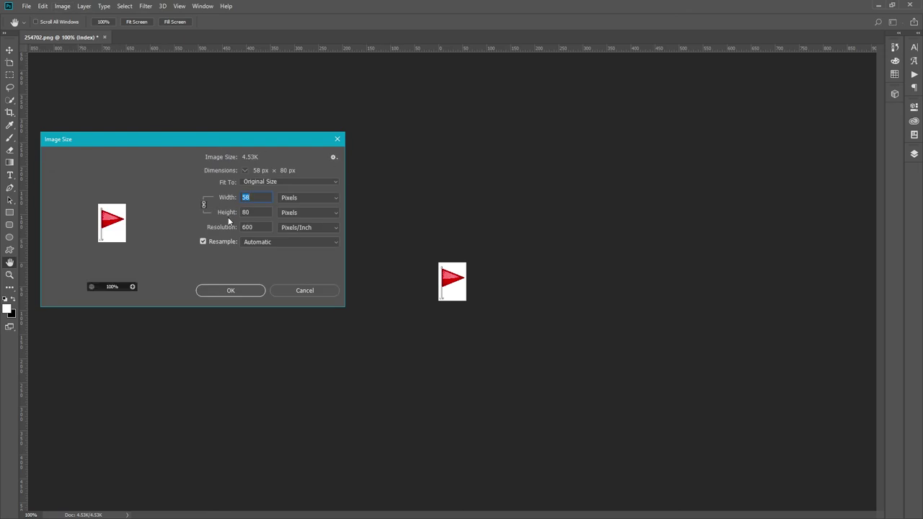
pyautogui.click(245, 212)
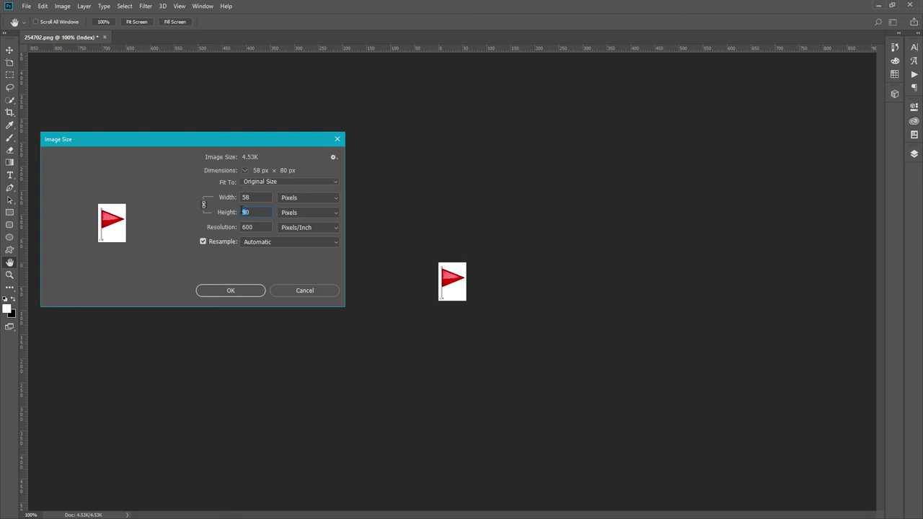
pyautogui.moveTo(244, 212); pyautogui.dragTo(253, 211)
pyautogui.write('320')
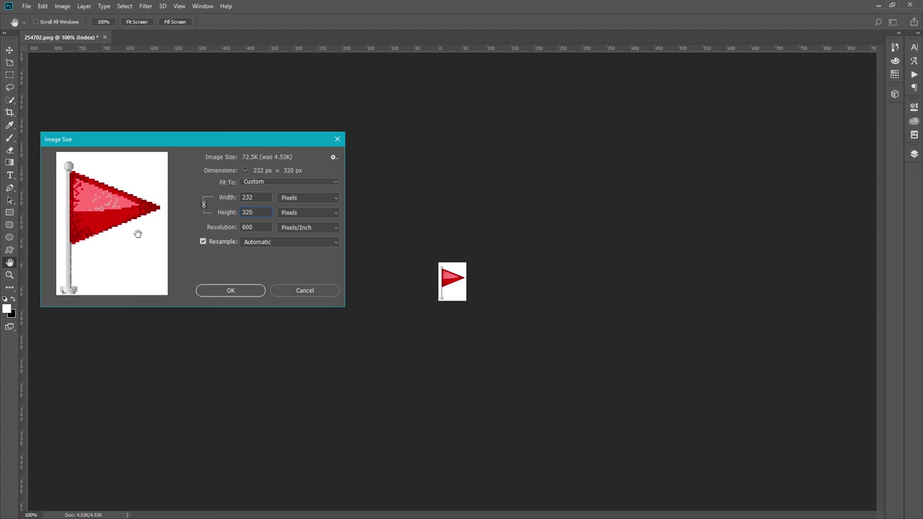
pyautogui.moveTo(138, 232); pyautogui.dragTo(135, 225)
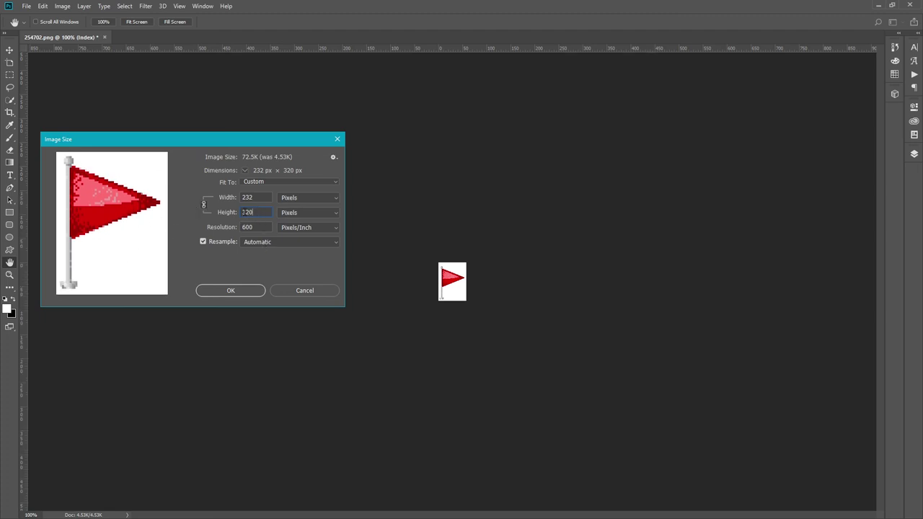
pyautogui.moveTo(246, 213); pyautogui.dragTo(242, 213)
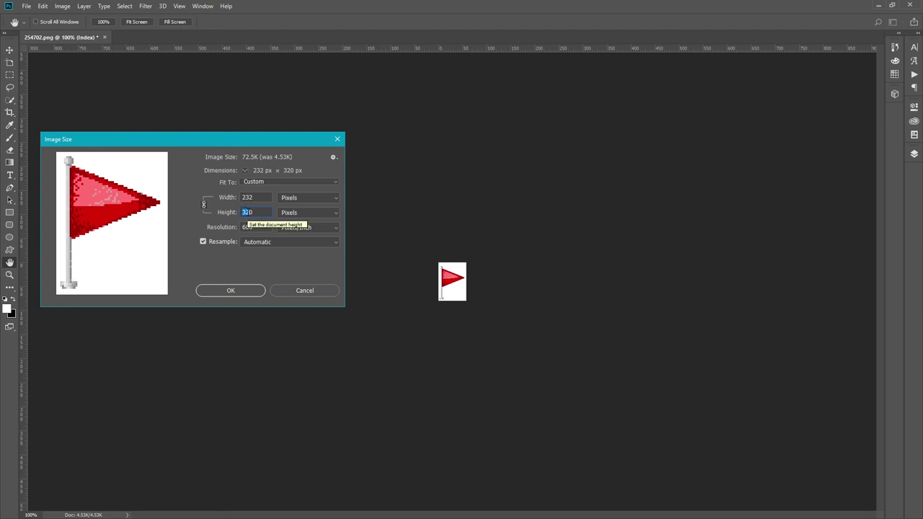
pyautogui.write('640')
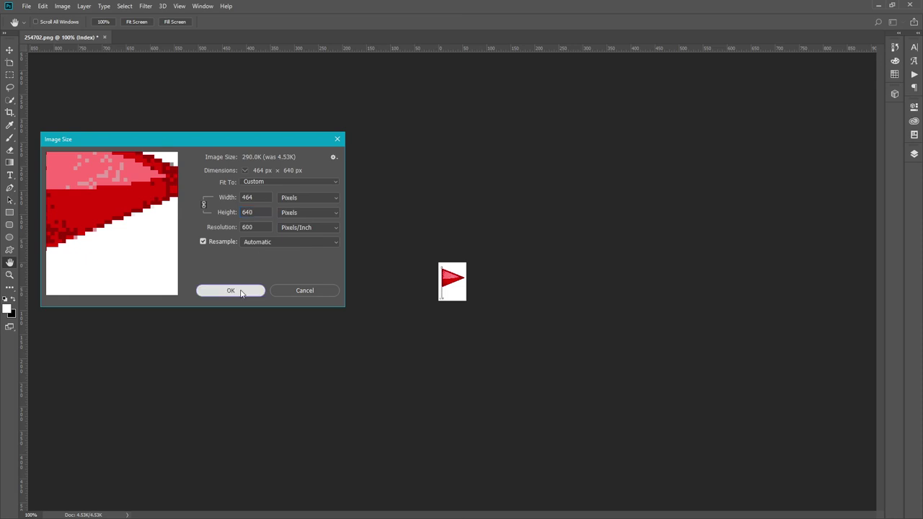
pyautogui.click(240, 290)
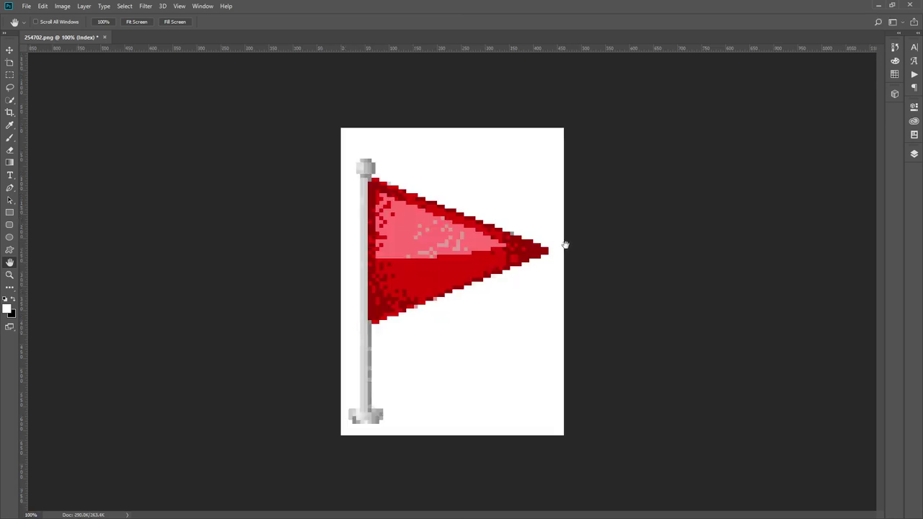